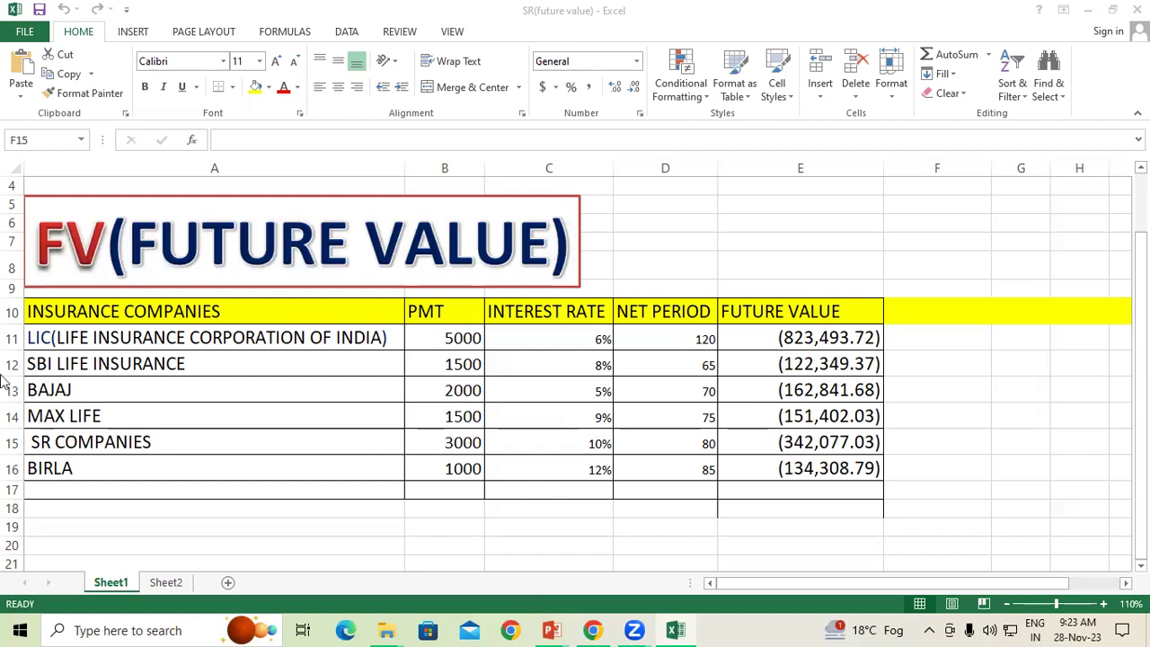
Select the six Future Value results in column E of the insurance table
drag(826, 523, 814, 339)
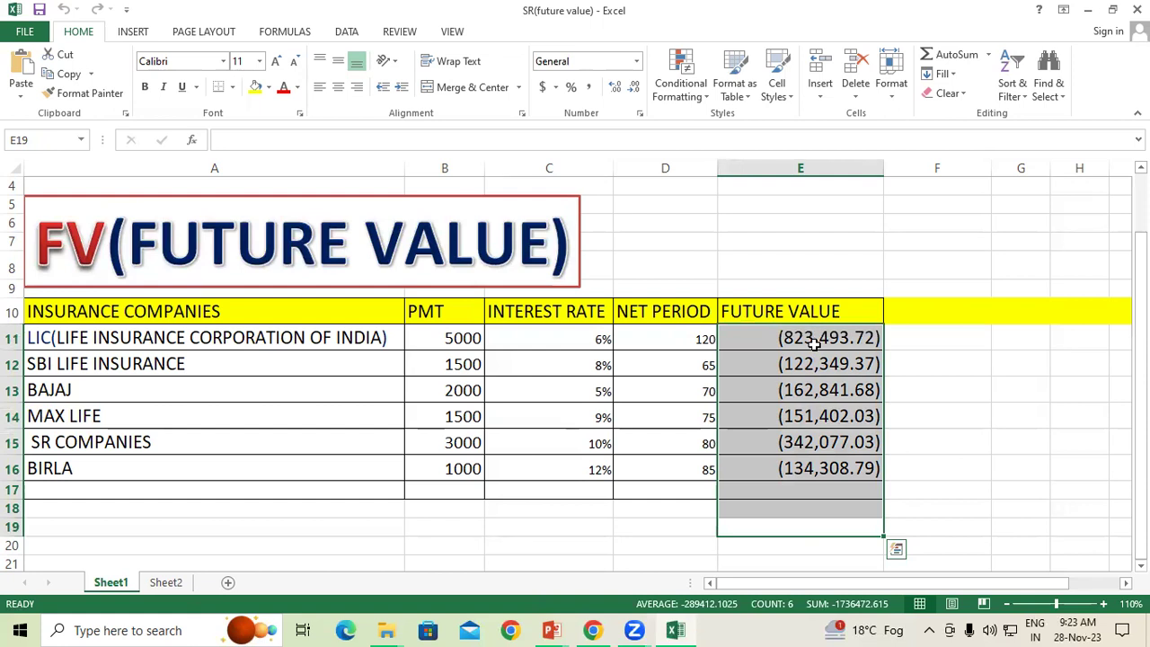
Clear E11:E16 and start E11's formula as =fv(C11/12, using the monthly rate
key(Delete)
click(783, 314)
click(767, 342)
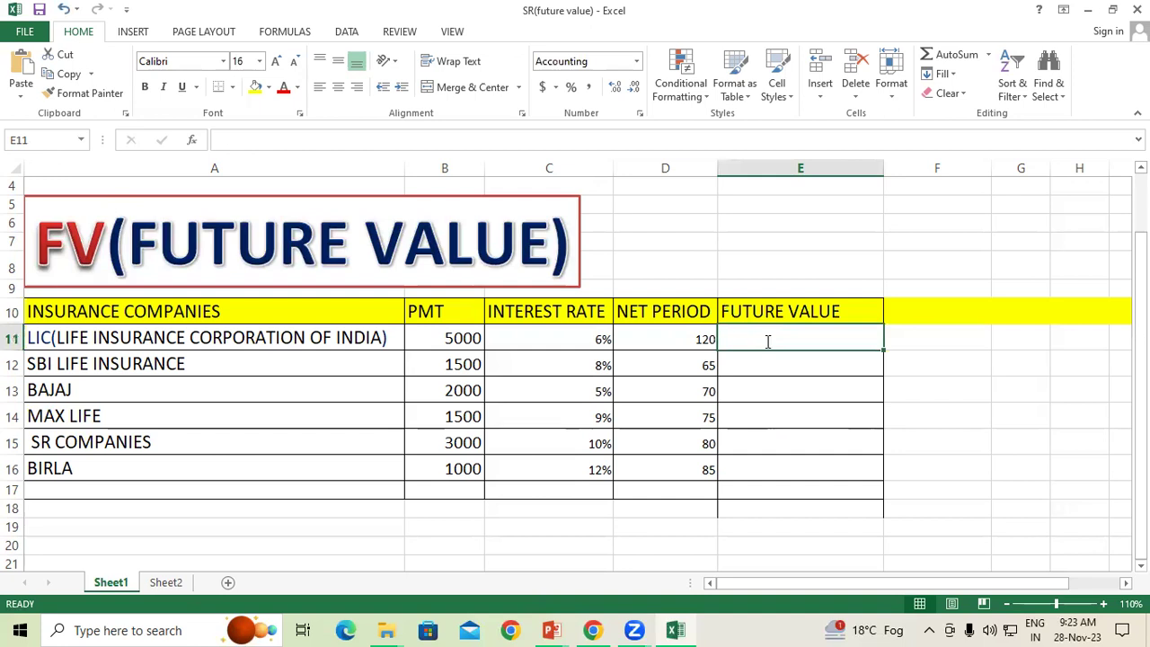
text(=)
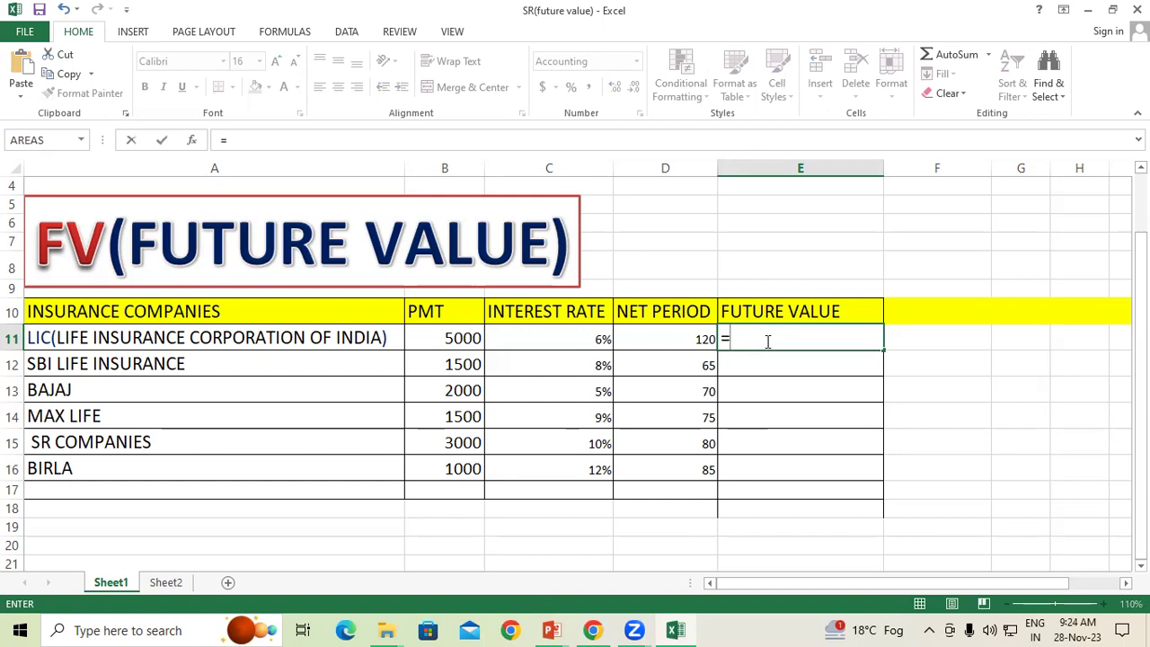
text(fv)
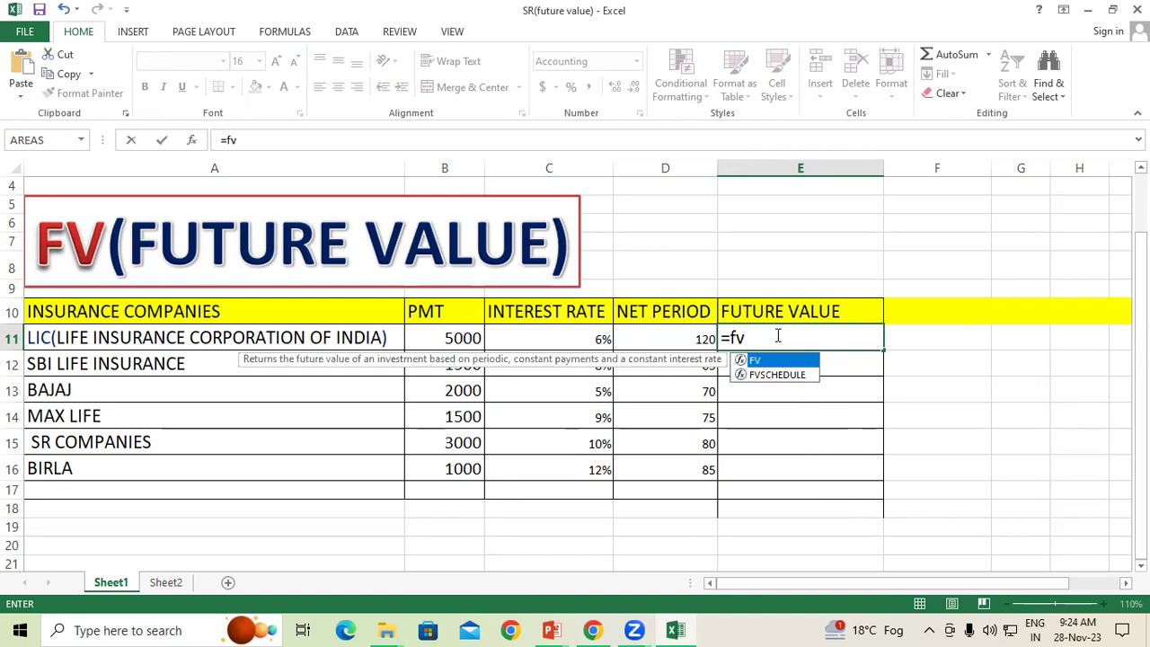
text(()
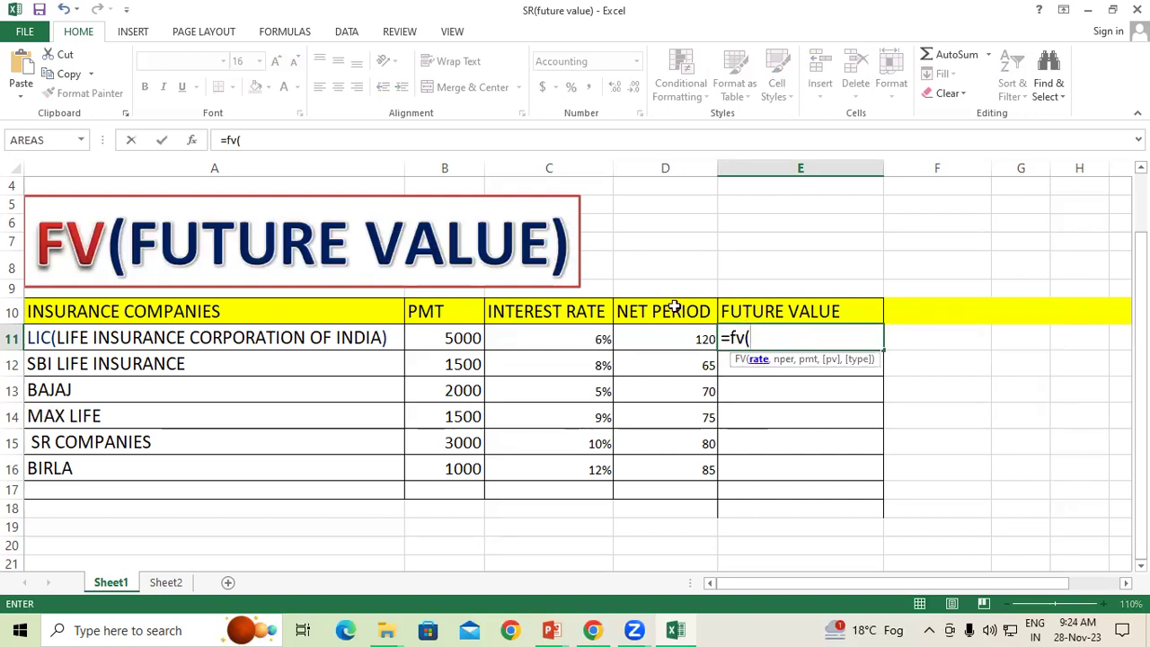
click(575, 341)
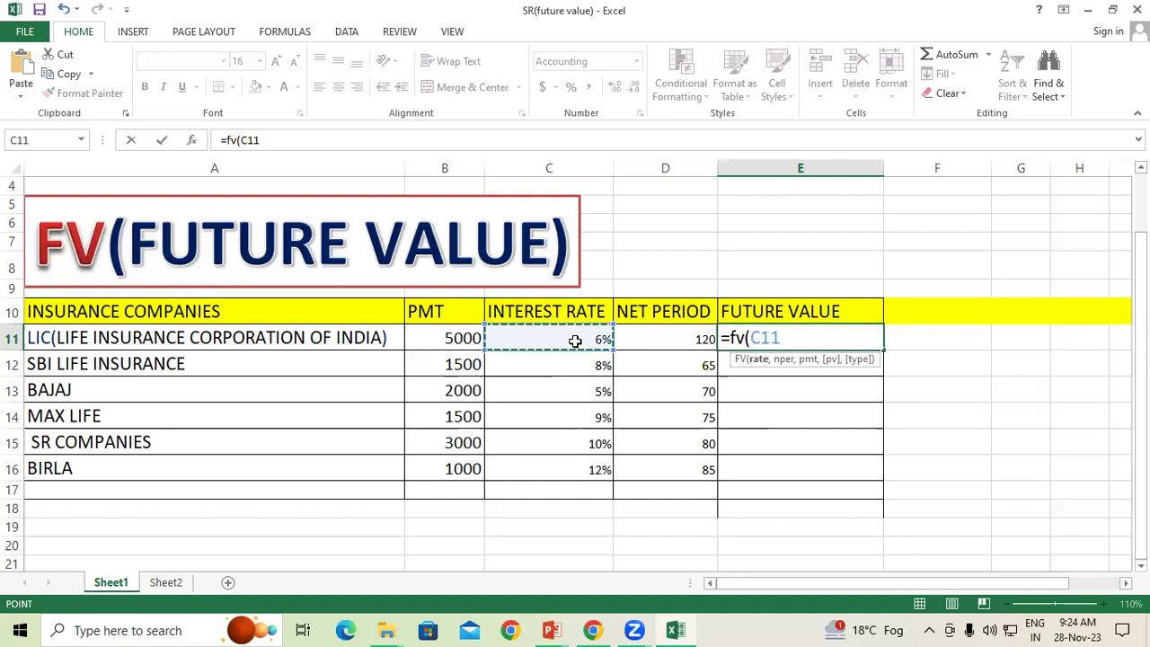
text(/12)
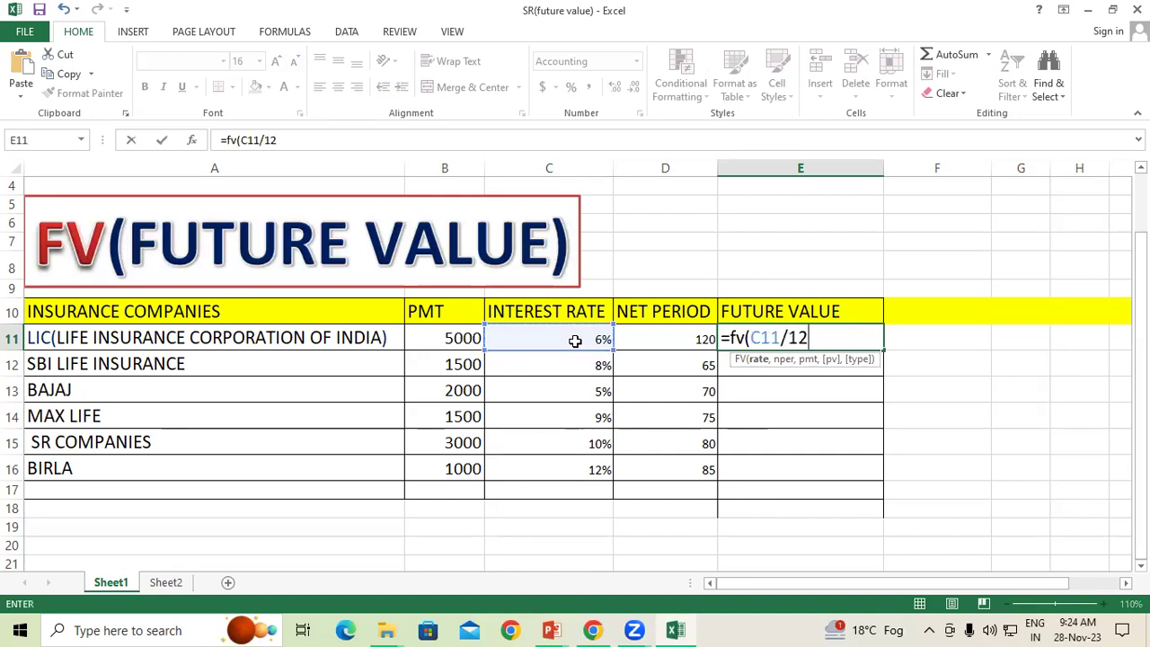
text(,)
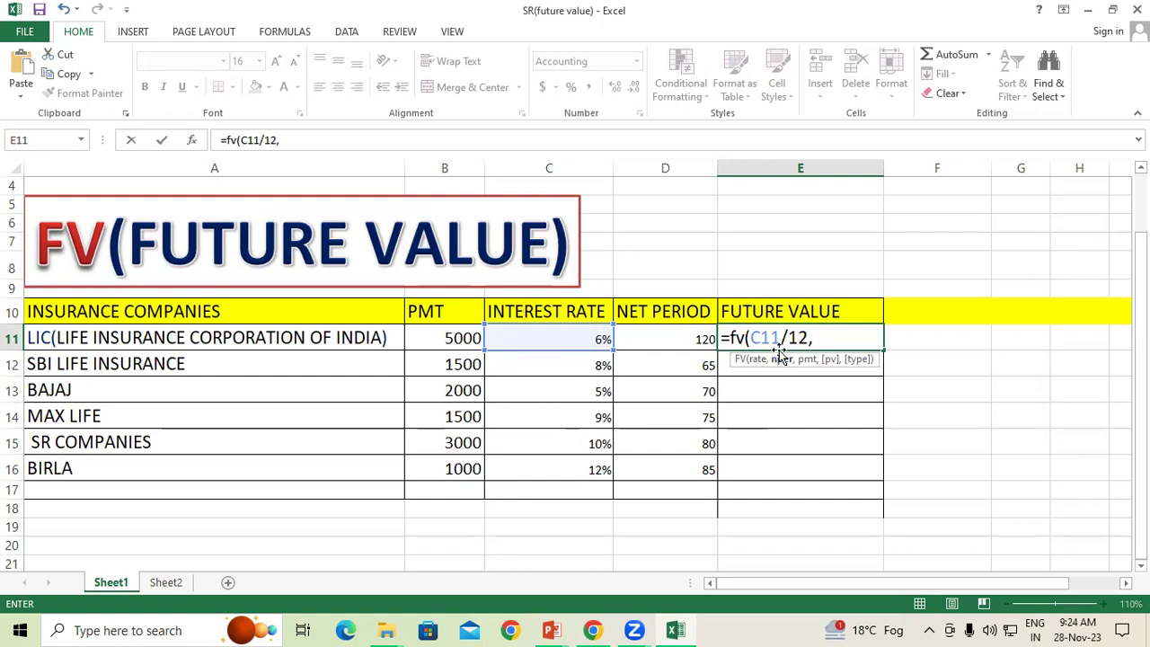
Finish E11 as =fv(C11/12,D11,B11,0,1), giving LIC ($823,493.72)
click(652, 332)
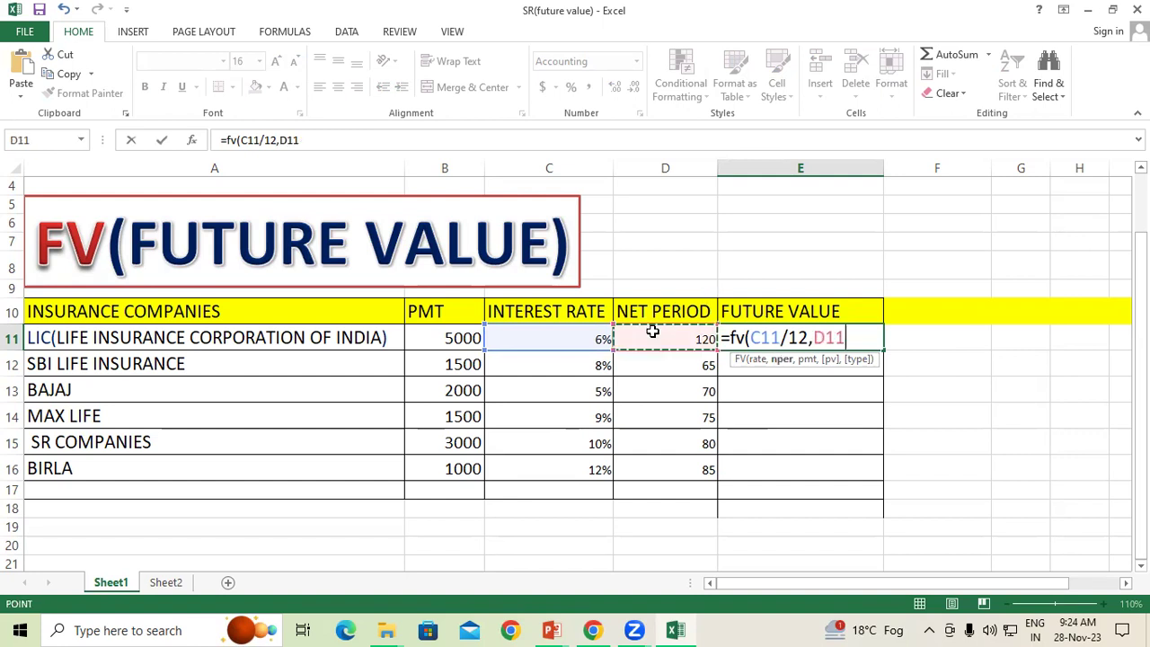
text(,)
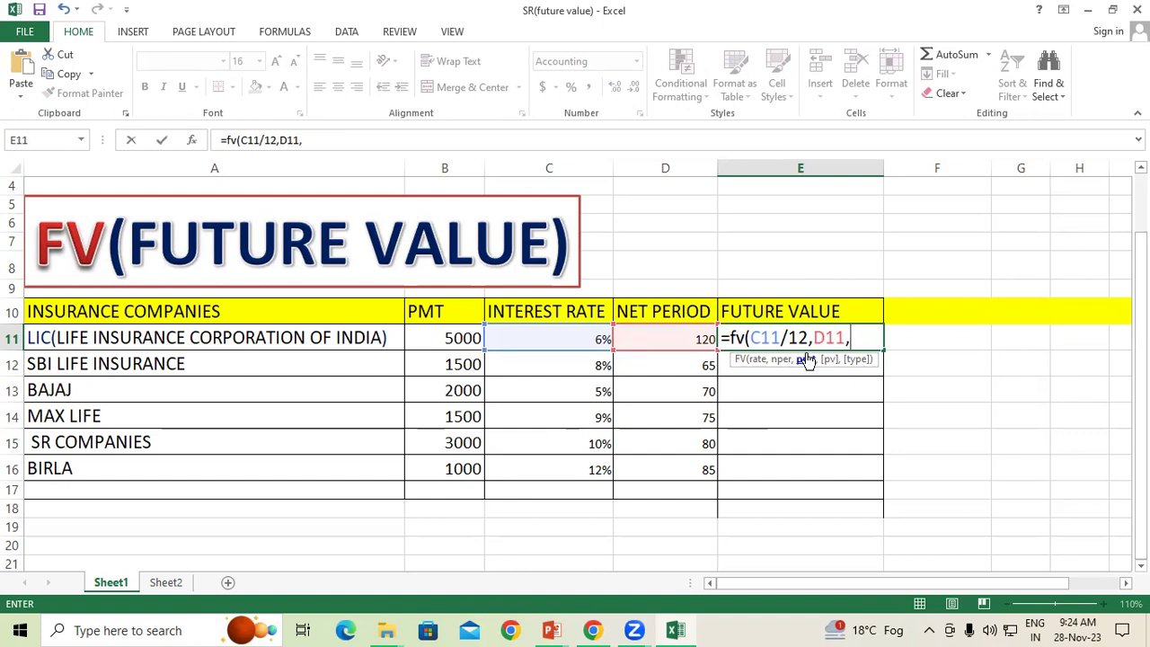
click(427, 341)
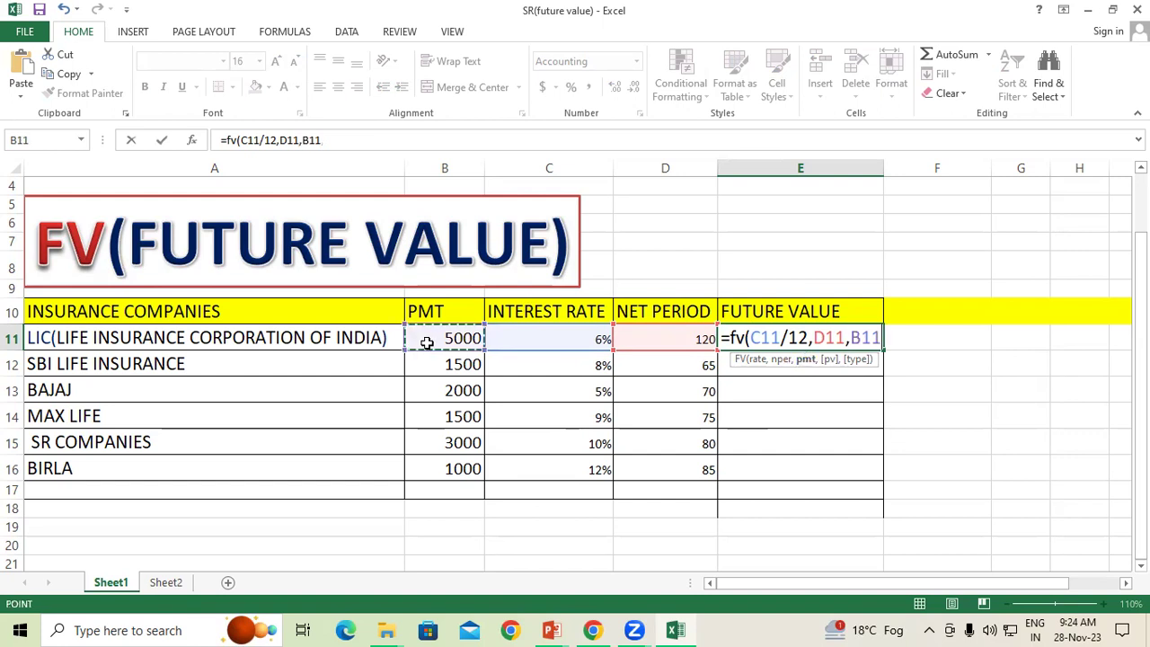
text(,)
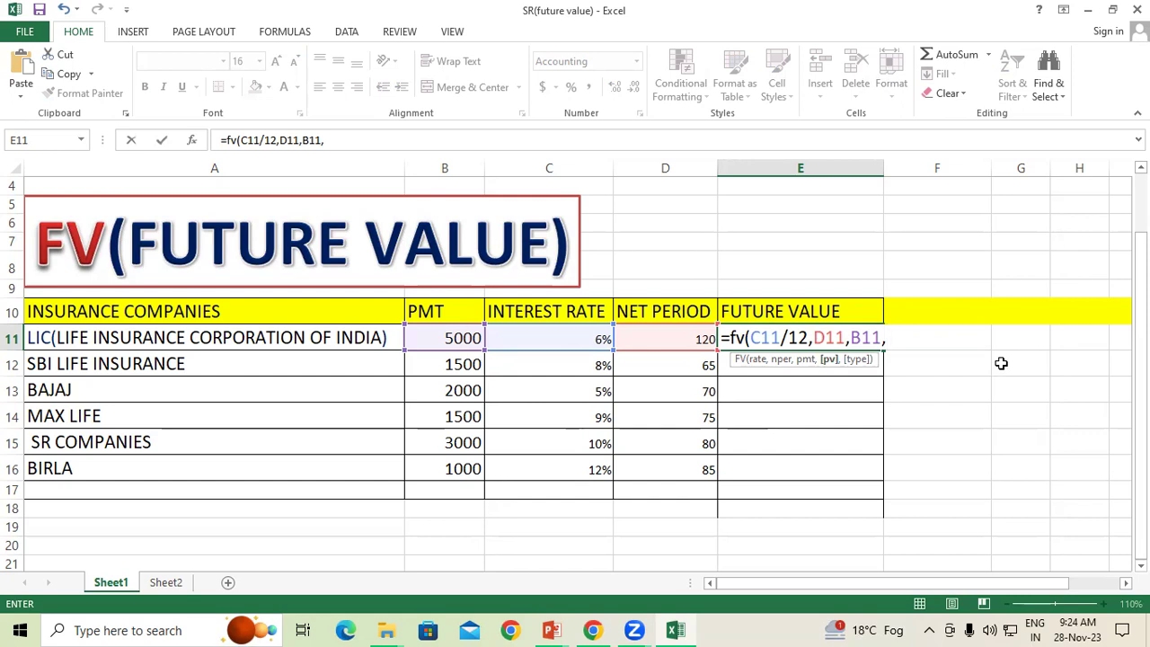
text(0,)
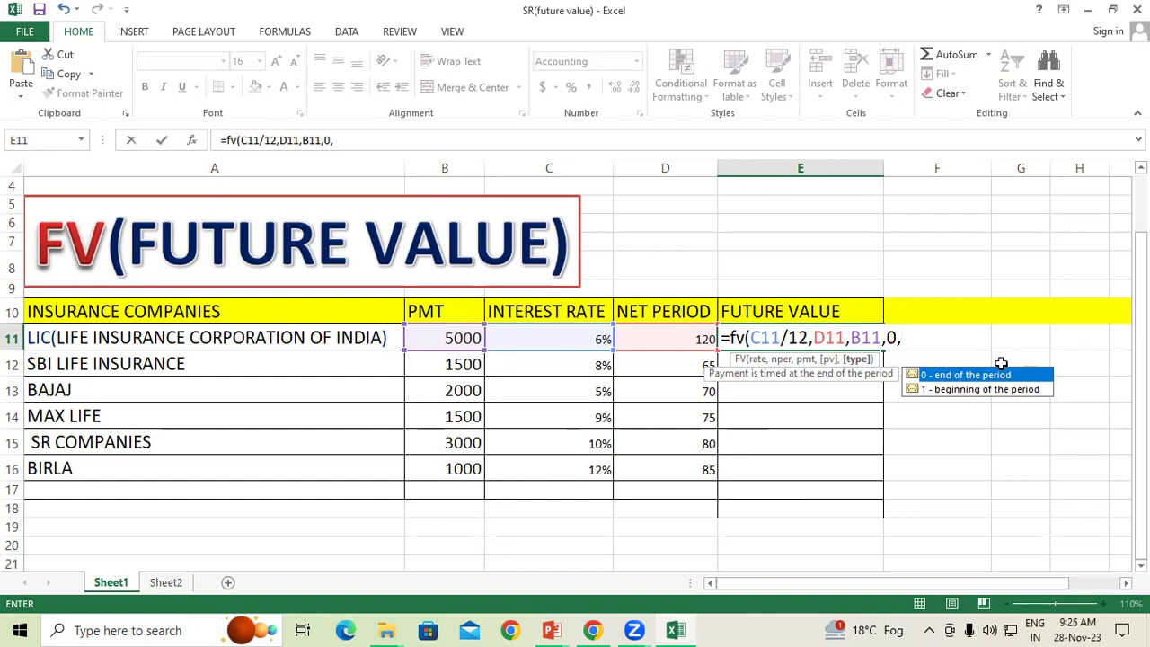
text(1)
text())
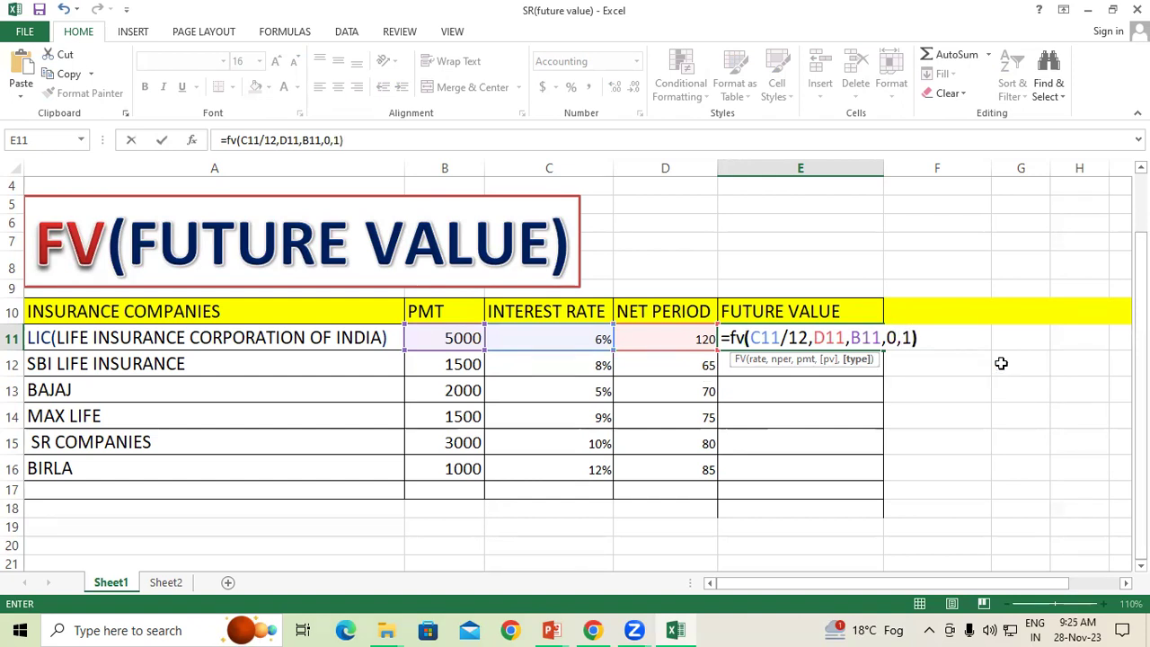
key(Return)
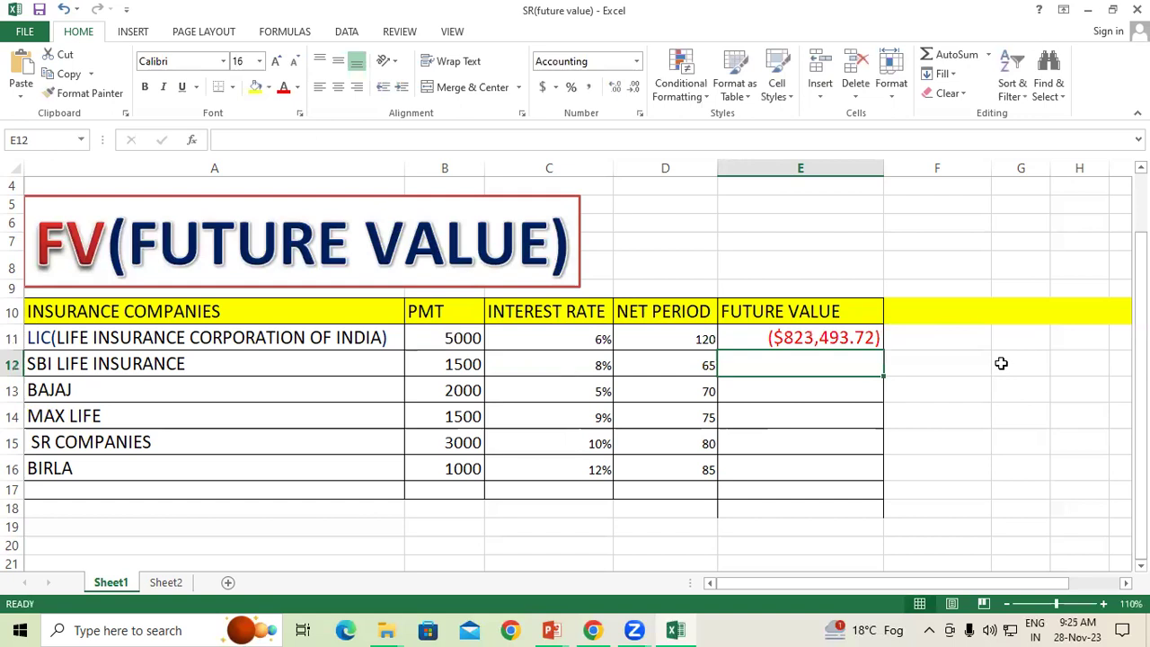
Fill the FV formula down to E16 and format the results bold in comma style
click(794, 341)
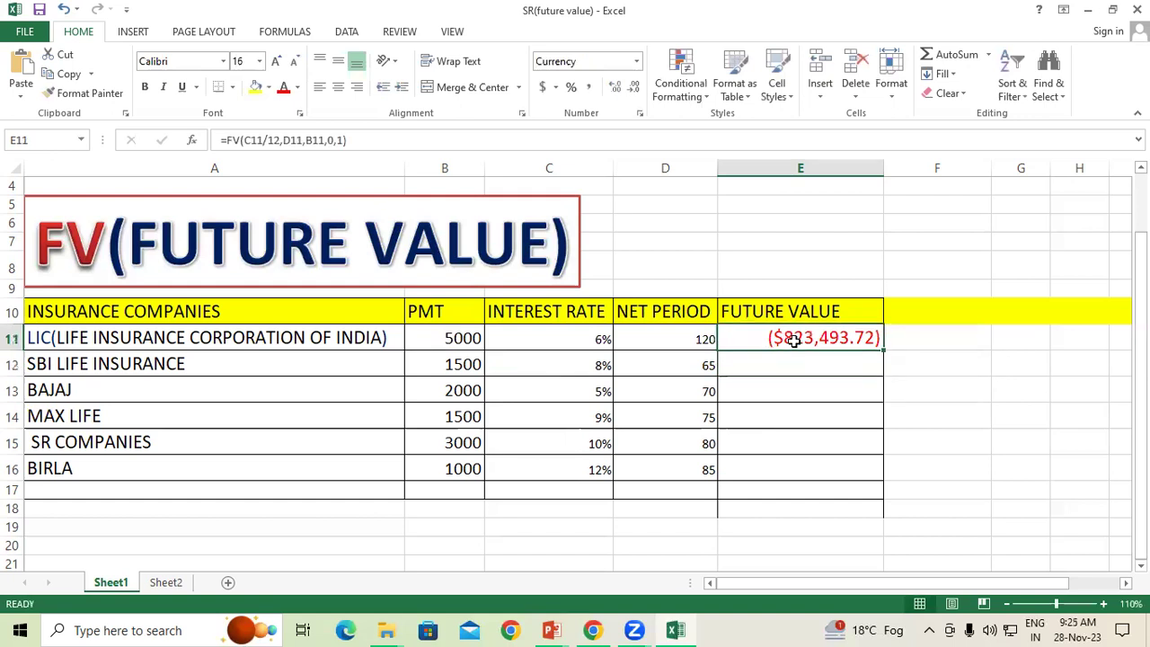
drag(882, 350, 904, 483)
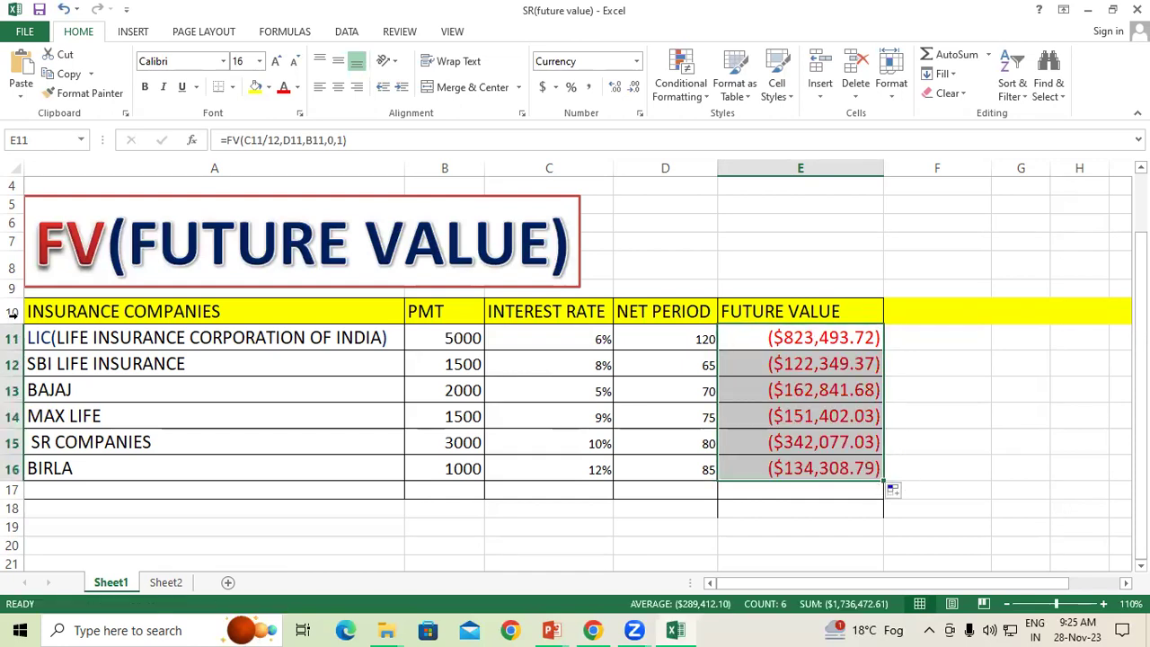
click(144, 85)
click(586, 87)
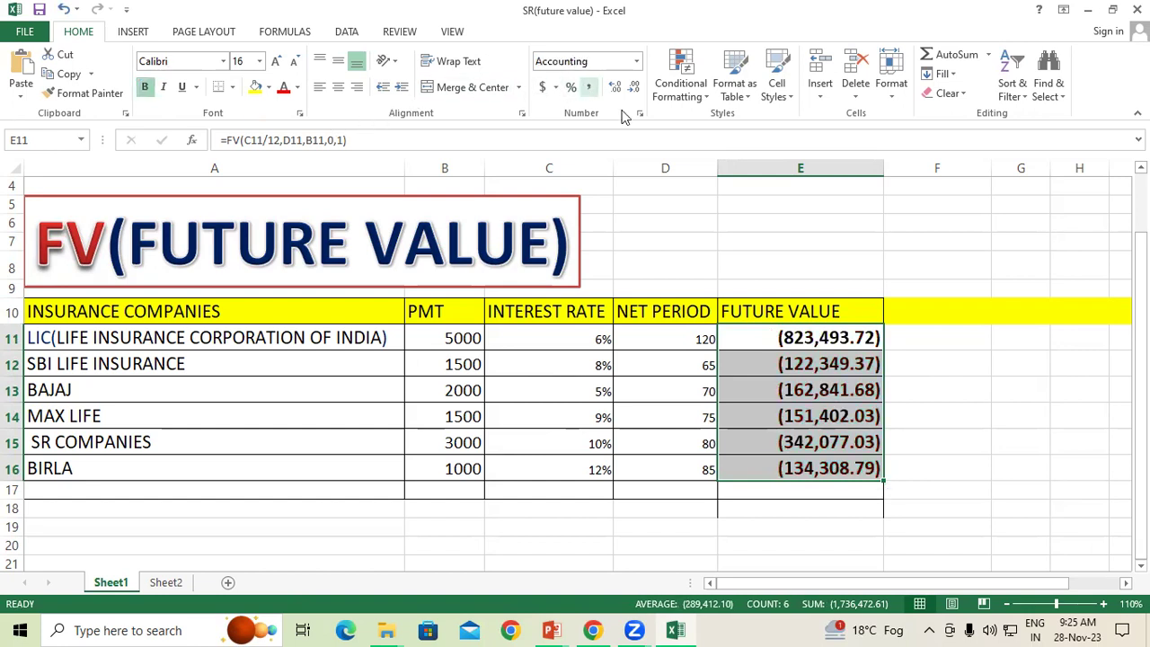
click(1018, 335)
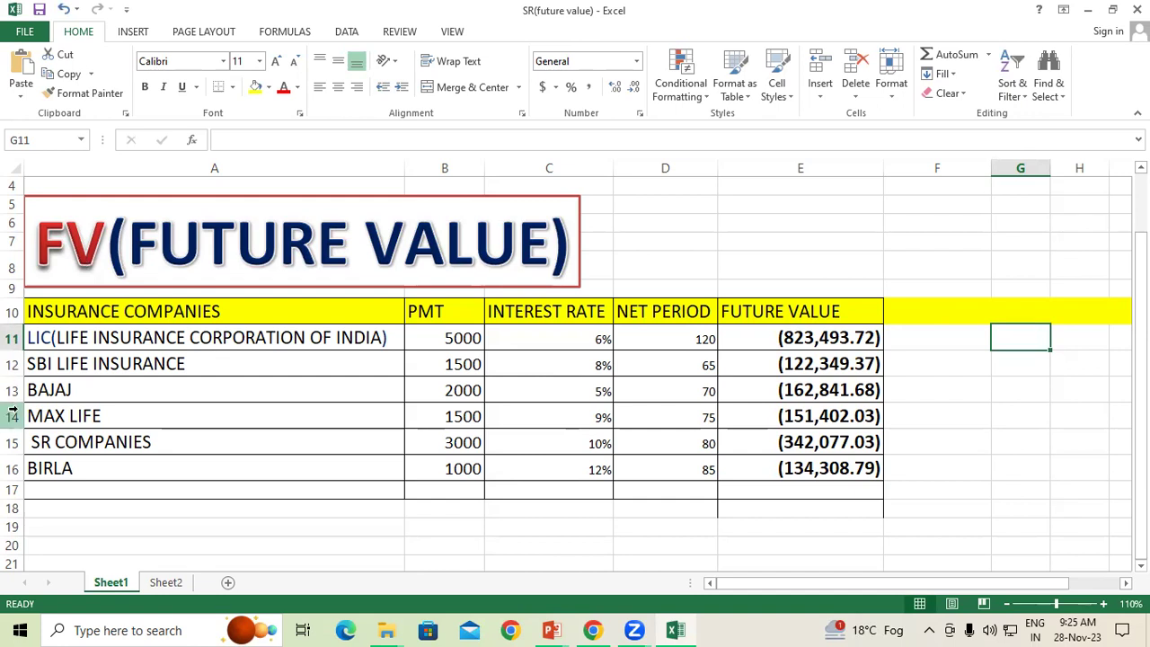
key(super+r)
In a new Notepad note, write =fv(rate,nper,pmt,pv,type) and begin a second =fv line
text(no)
key(Down)
key(Return)
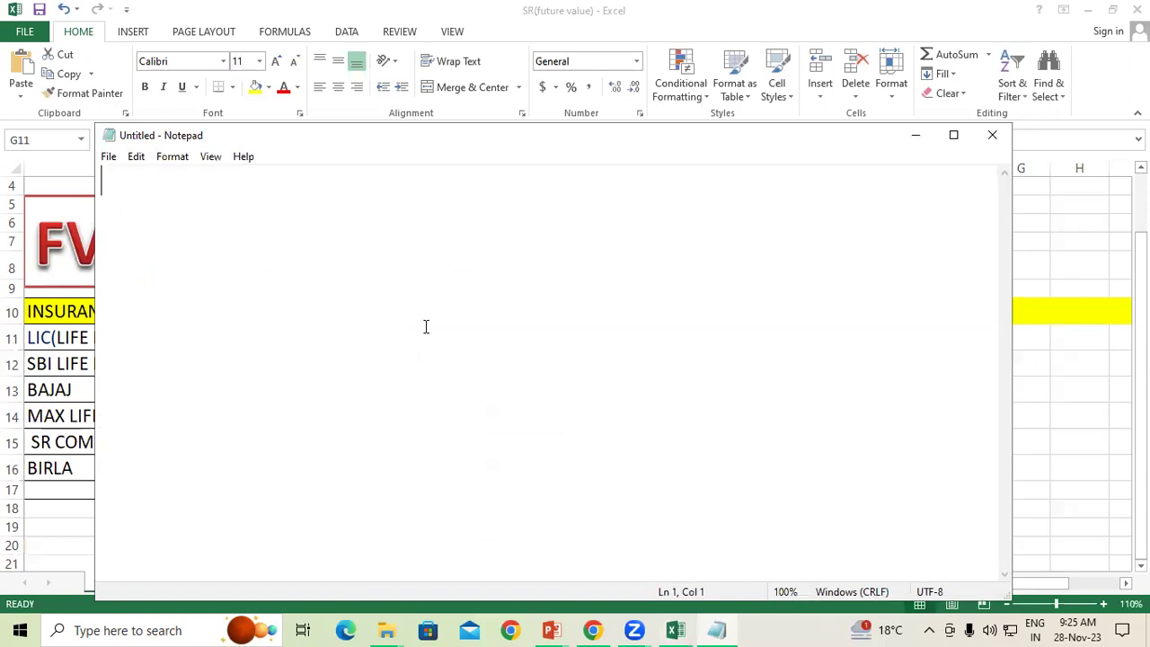
text(=)
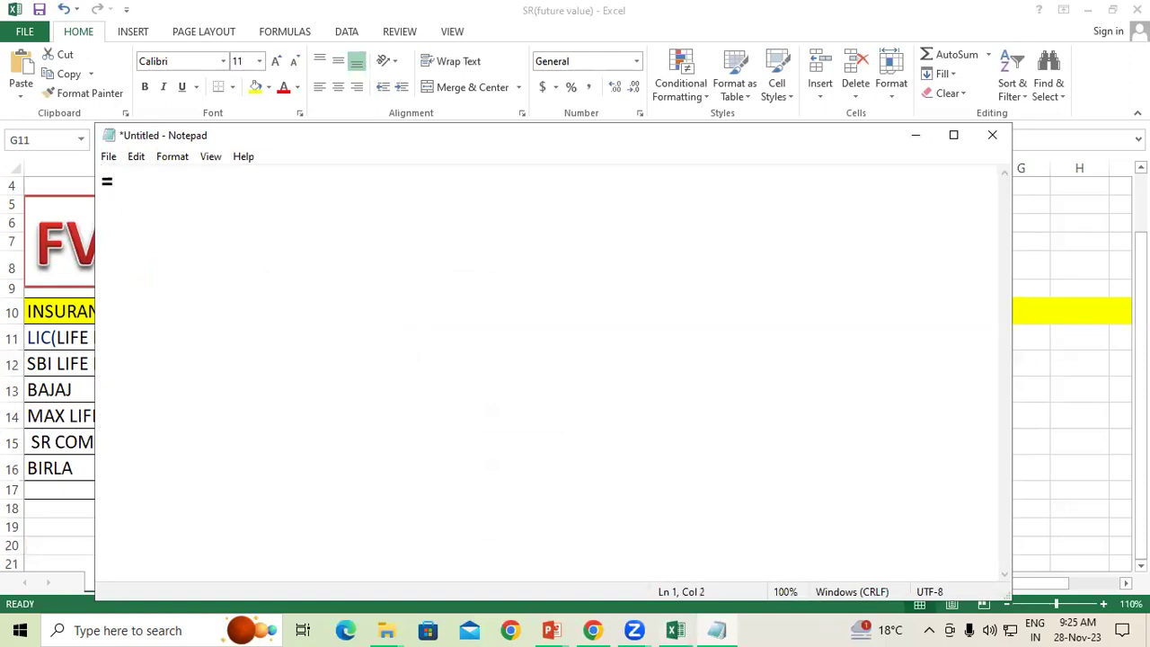
text(fv)
text((rate,nper,pmt,pv,type))
key(Return)
text(=fv)
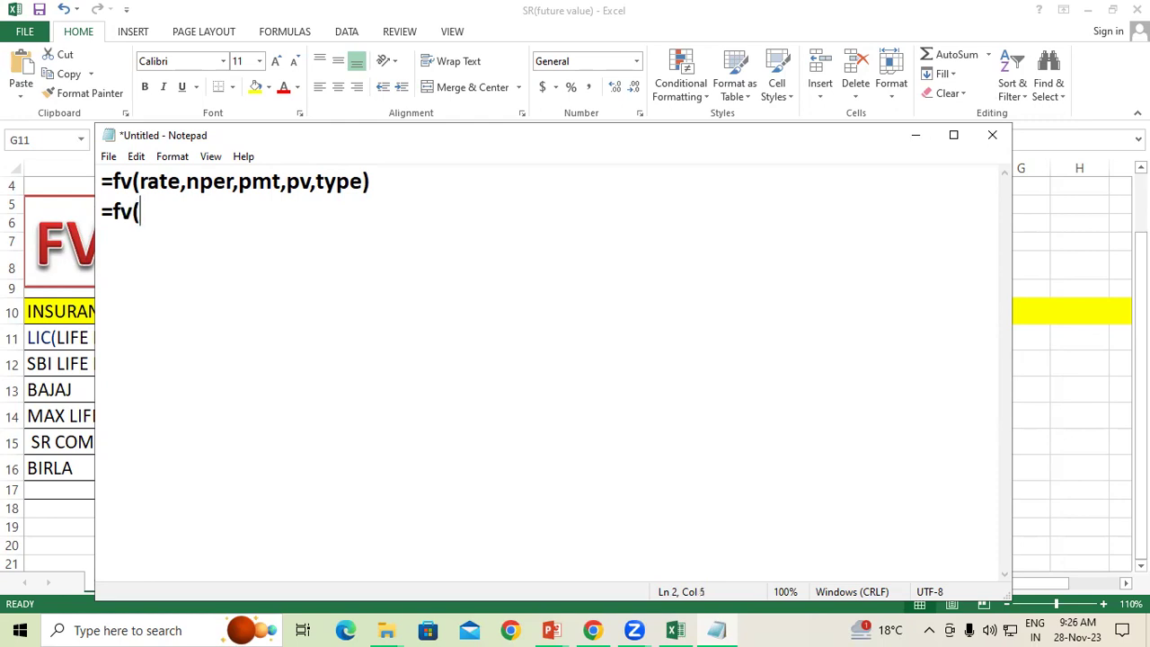
Complete line 2 as =fv(Select interest rate/12,select total month,select pmt amount,0,1)
text(Select in)
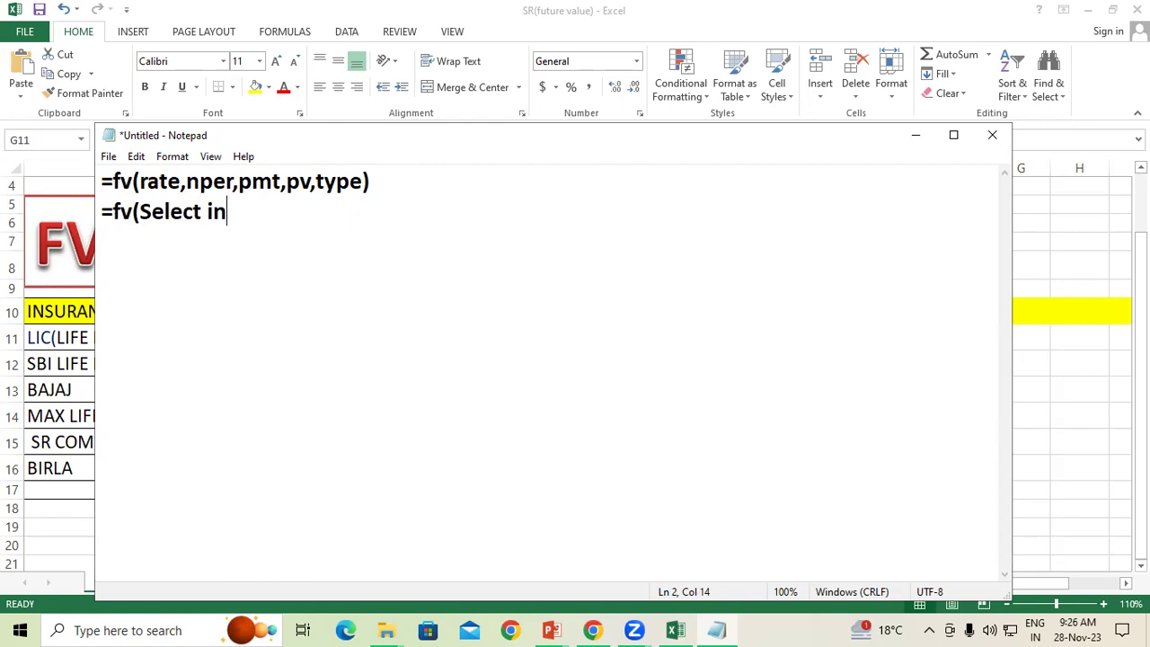
text(terest rate)
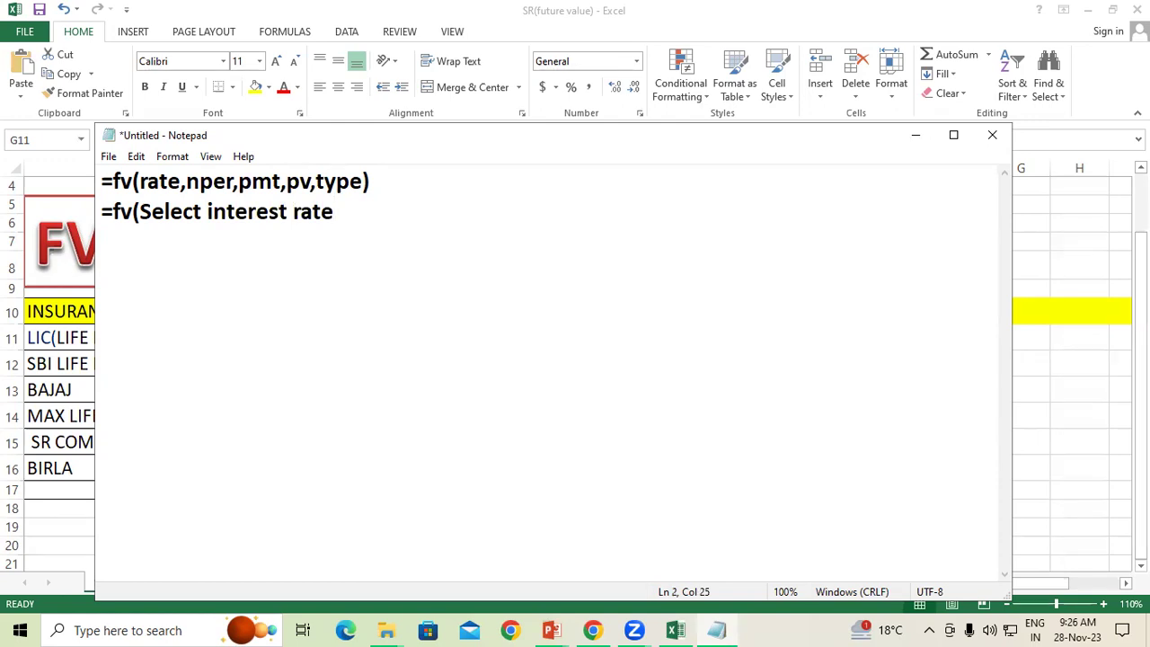
text(/12)
text(,select ot)
key(BackSpace)
key(BackSpace)
text(tao)
key(BackSpace)
key(BackSpace)
text(ta)
key(BackSpace)
key(BackSpace)
text(otal month)
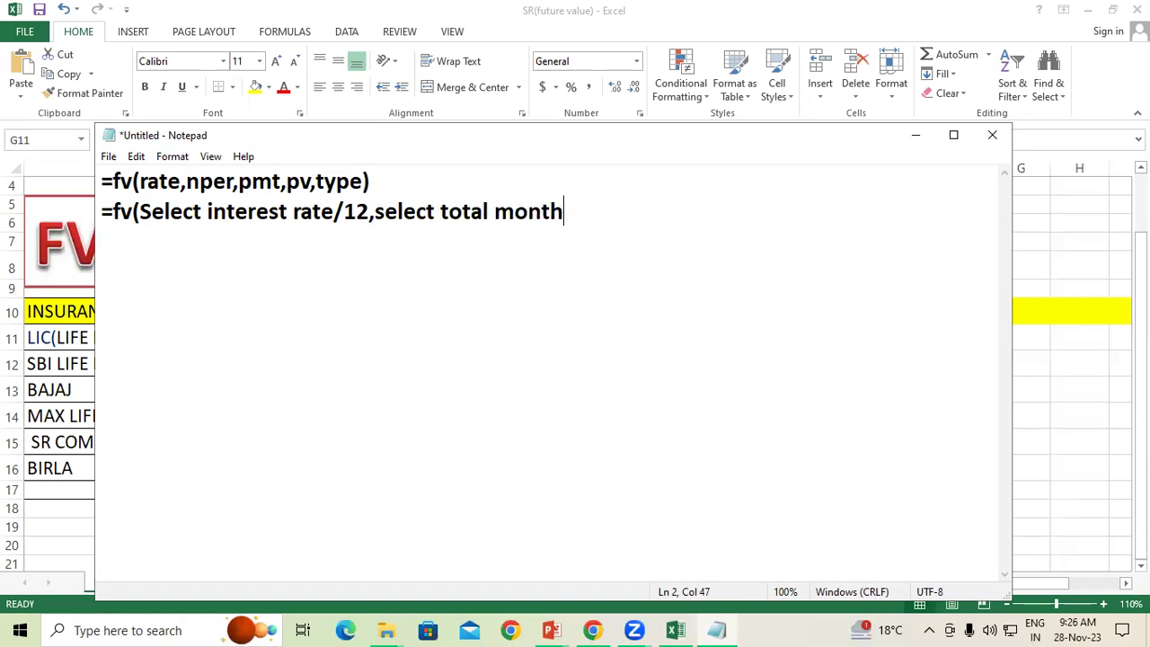
text(,)
text(select)
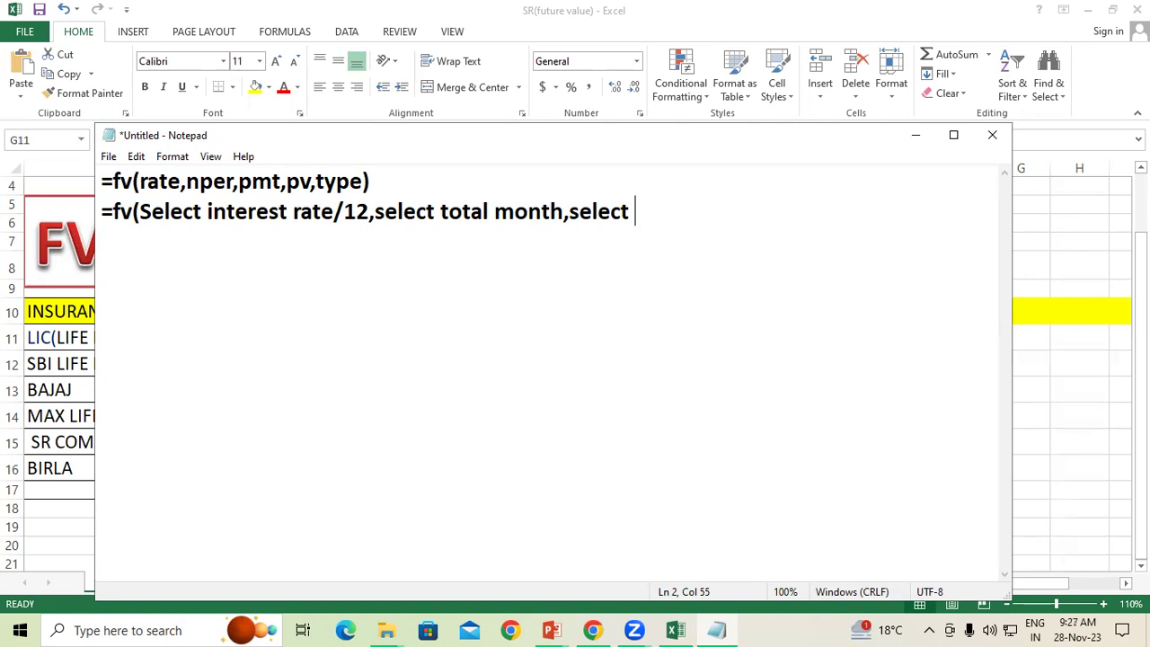
text(pmt )
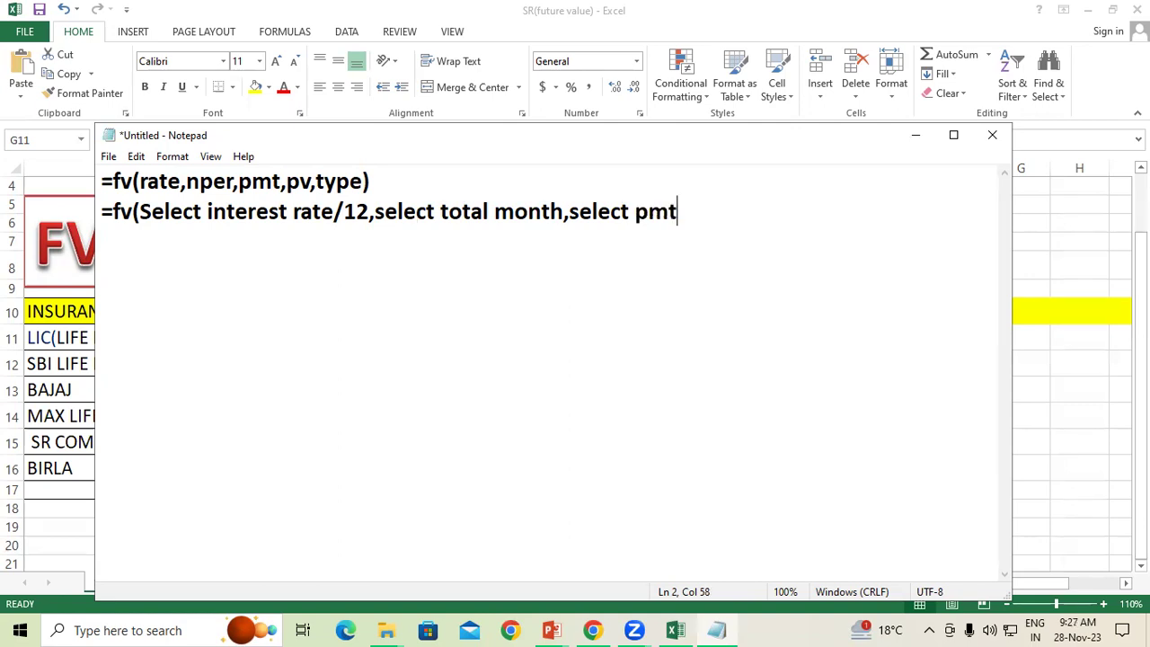
text(amount,)
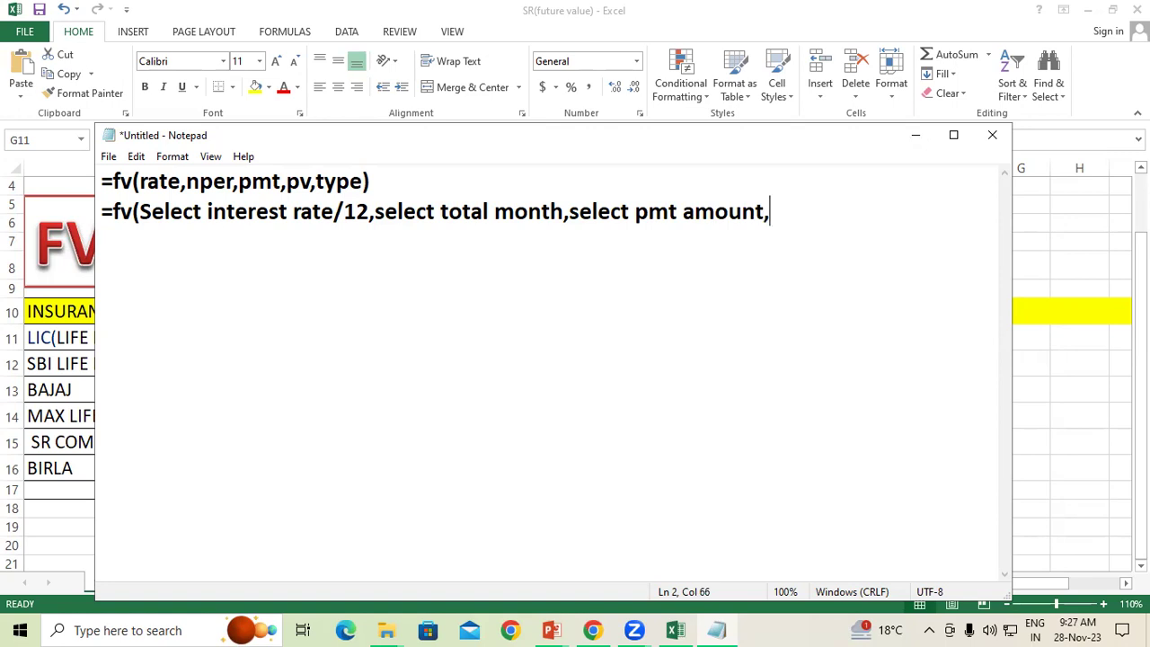
text(0,1))
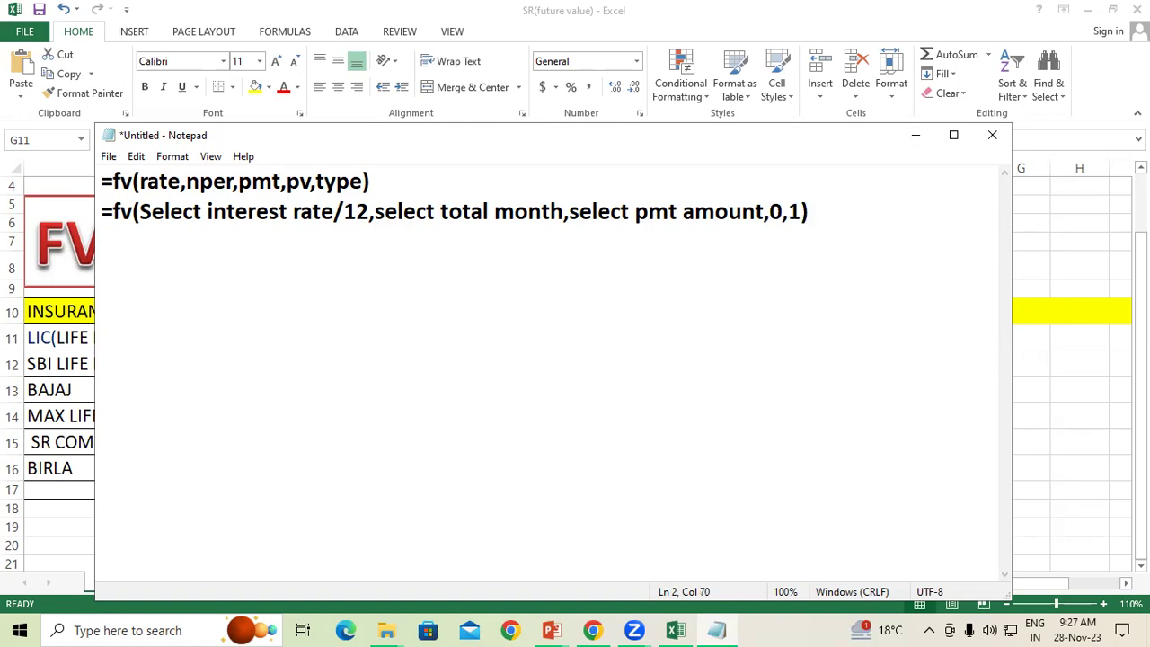